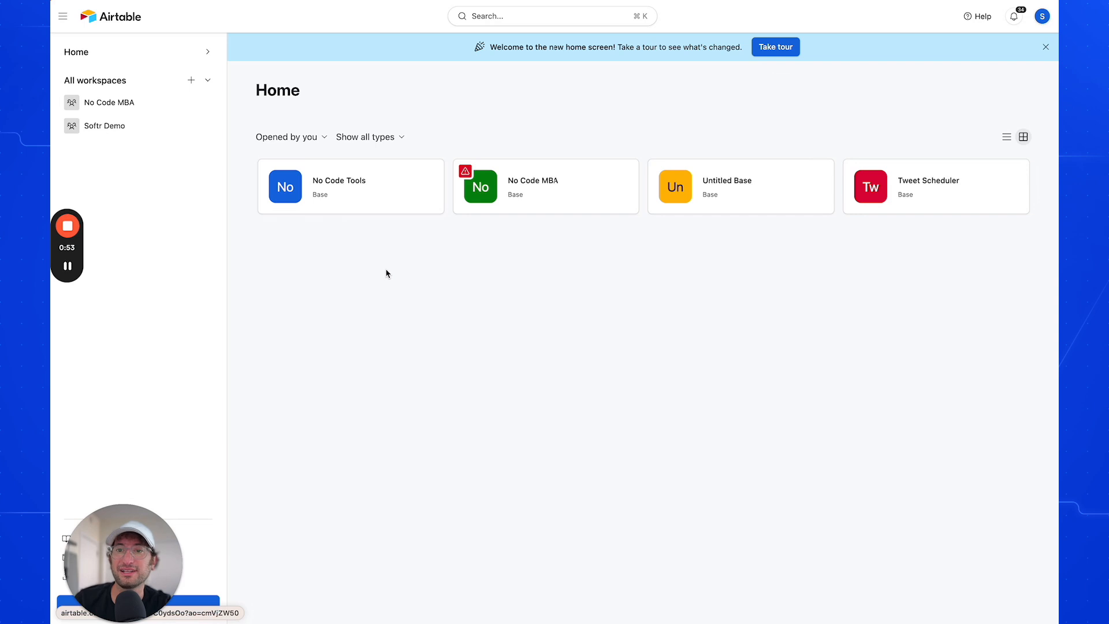
Open the No Code Tools base and dismiss the date dependencies announcement
click(350, 198)
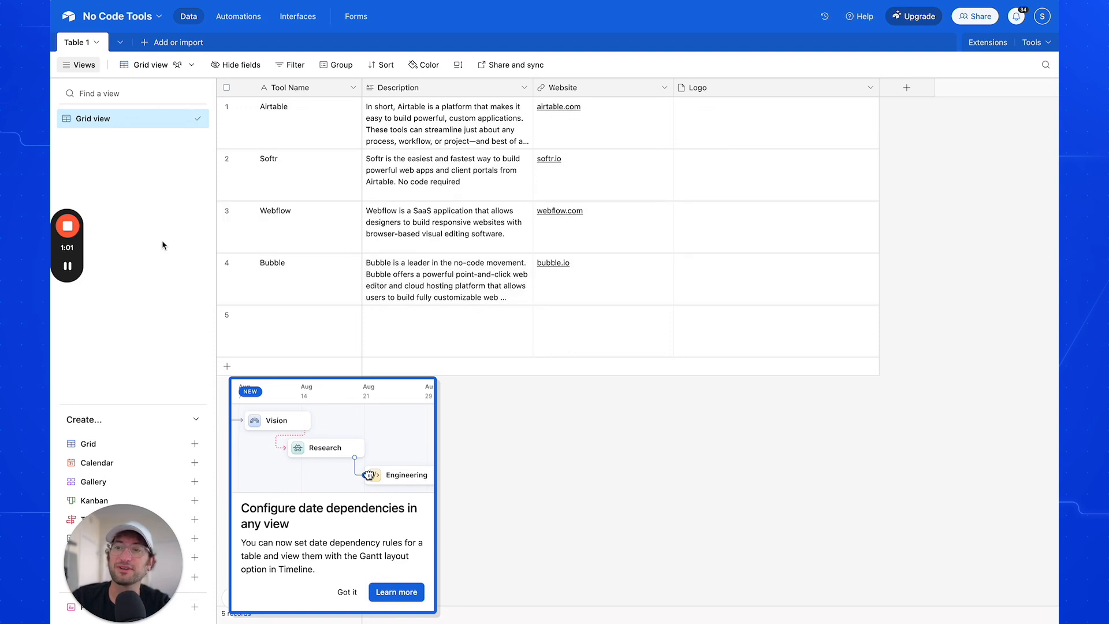
scroll(162, 240, left, 5)
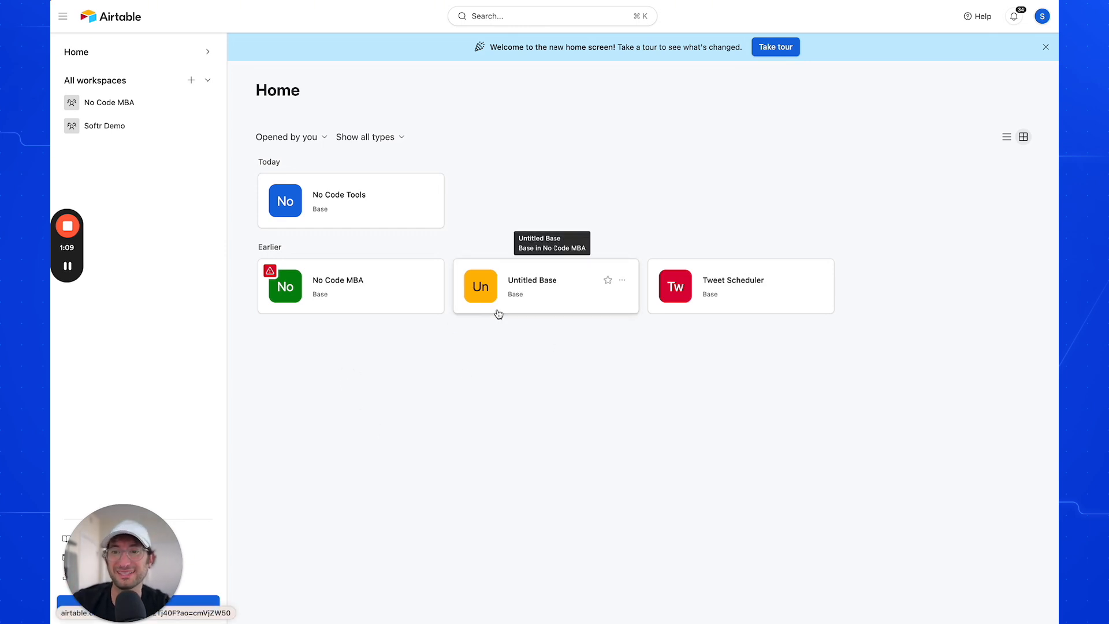
click(354, 206)
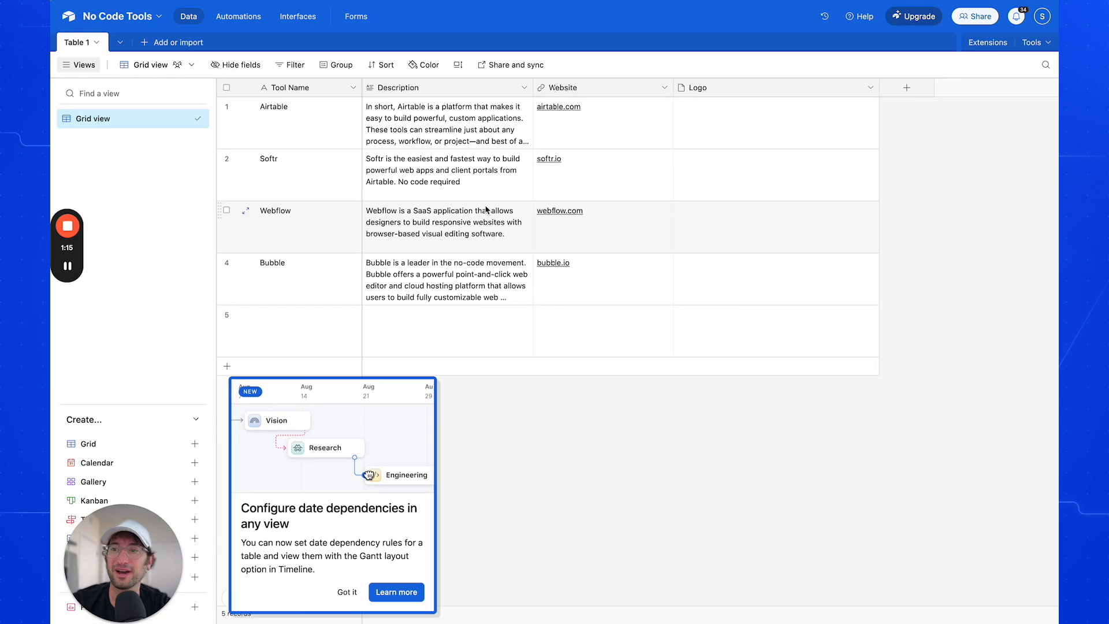
click(348, 593)
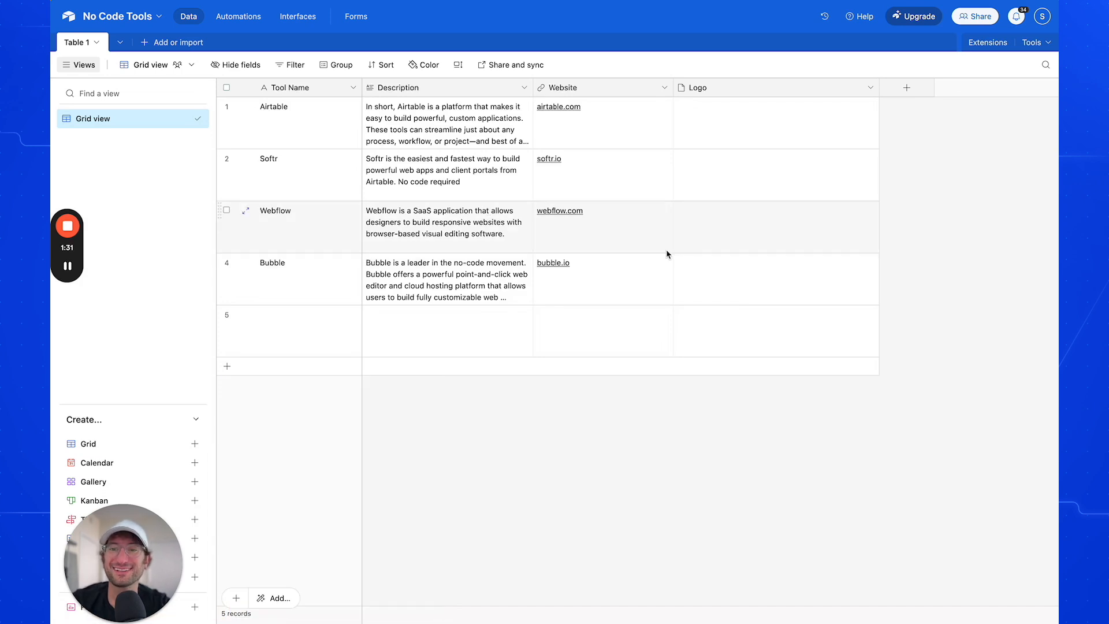
Examine the field types available for the Tool Name field, keeping it as single line text
click(502, 197)
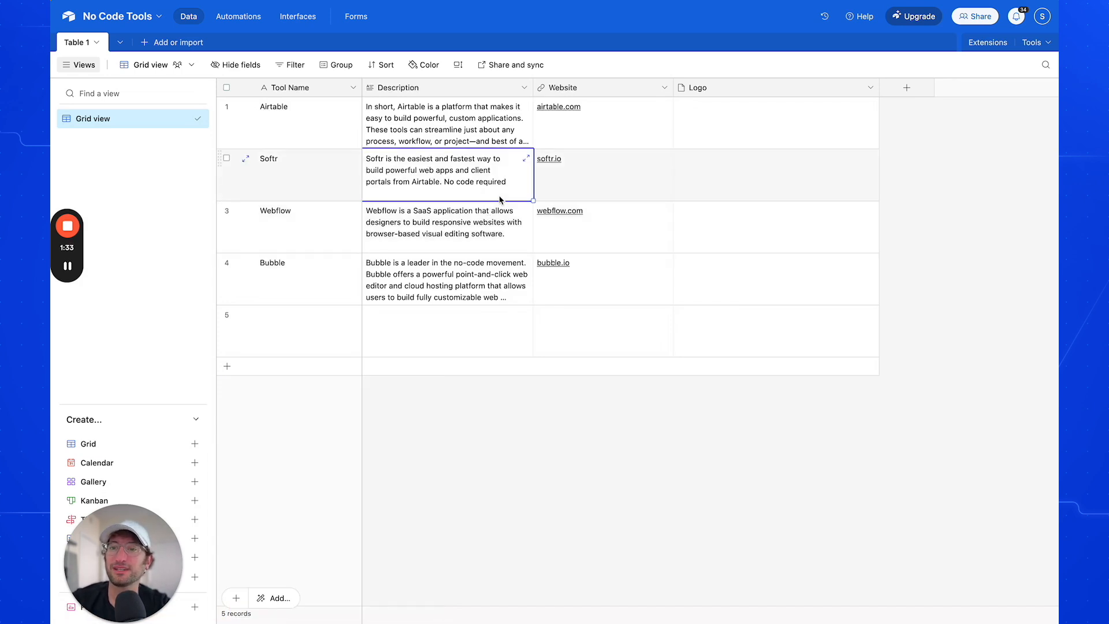
click(328, 91)
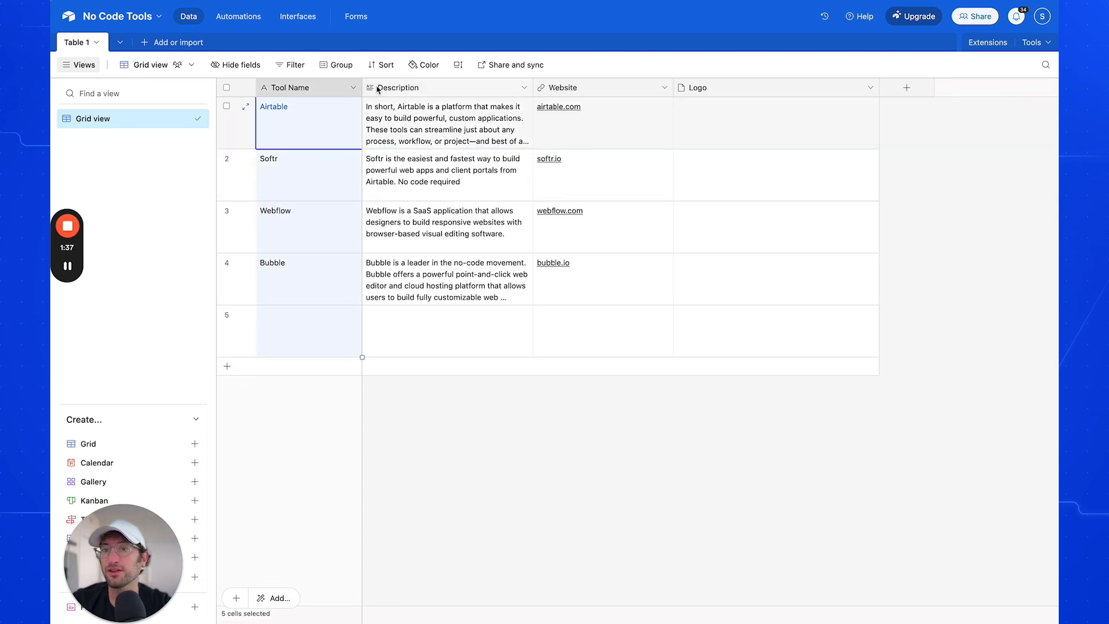
click(353, 88)
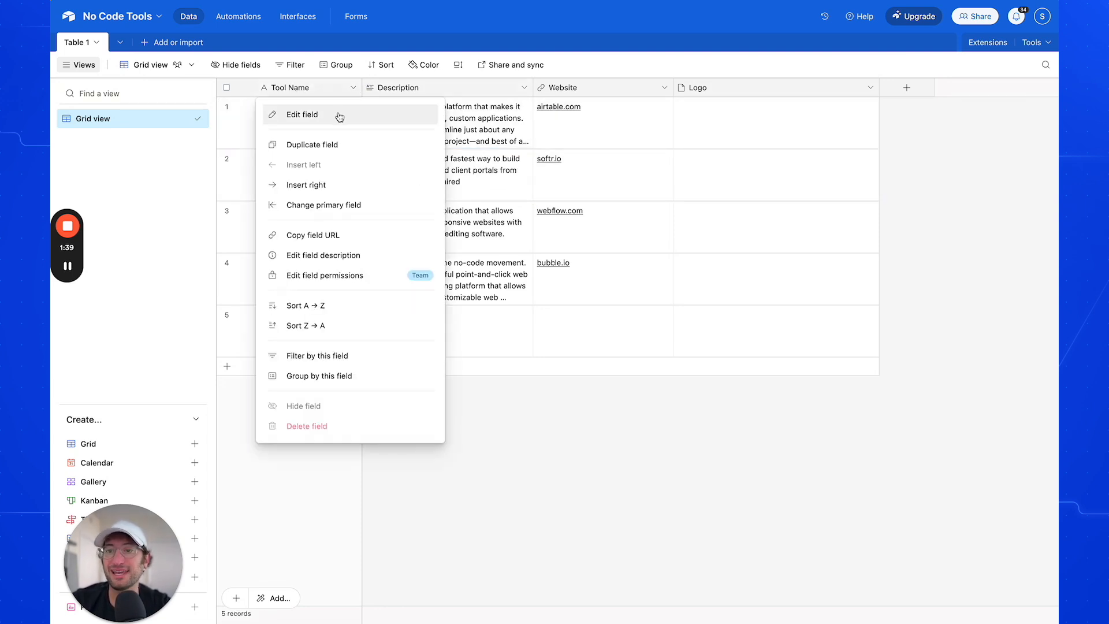
click(339, 115)
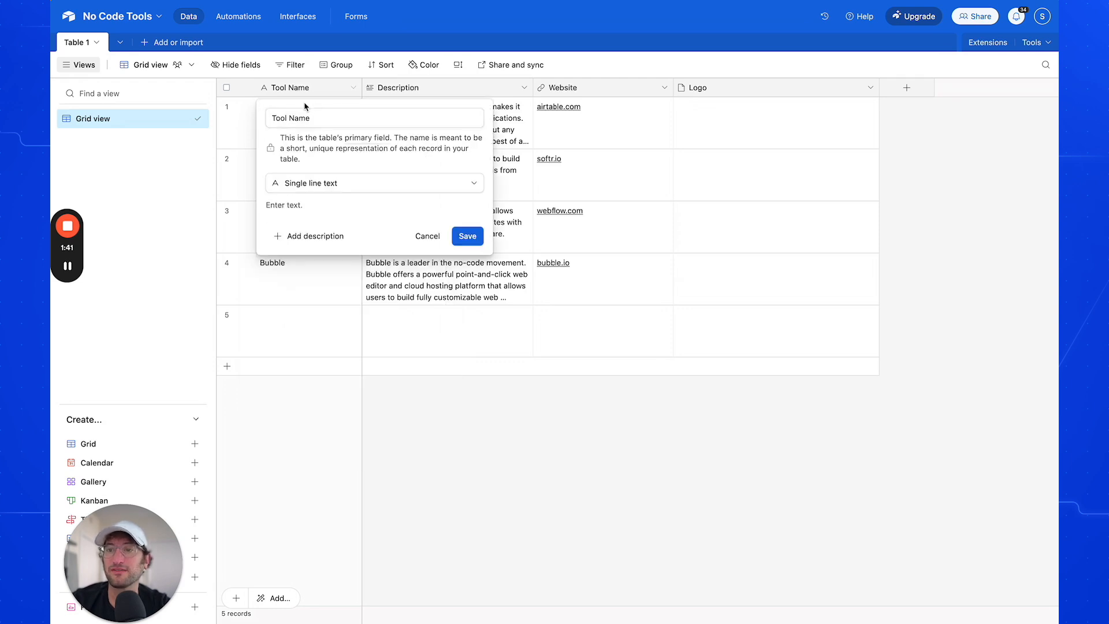
click(336, 188)
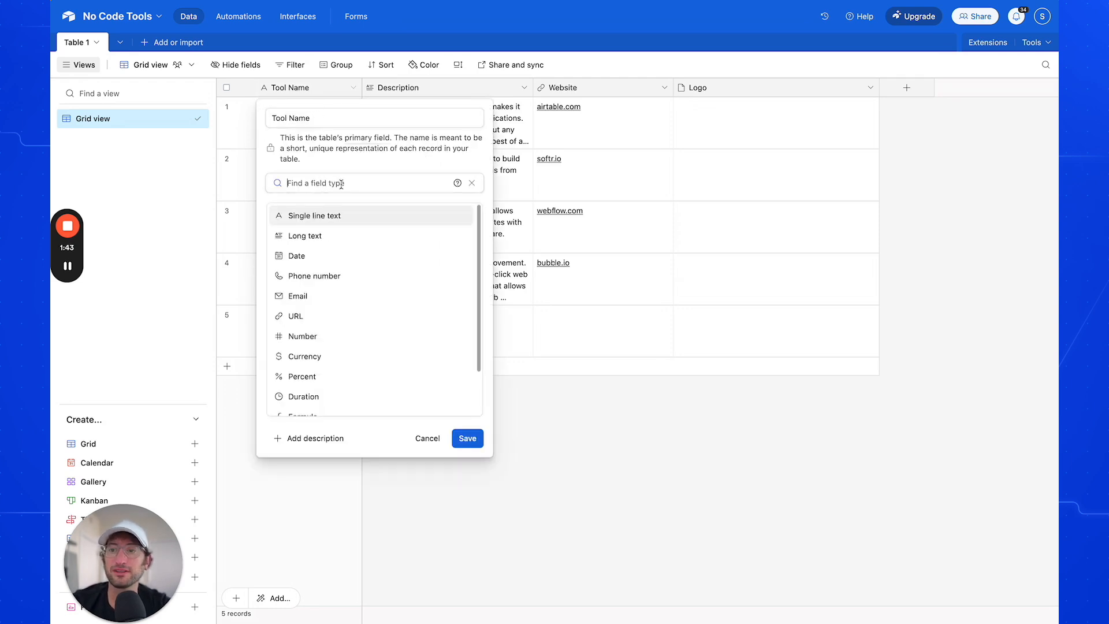
scroll(369, 259, down, 2)
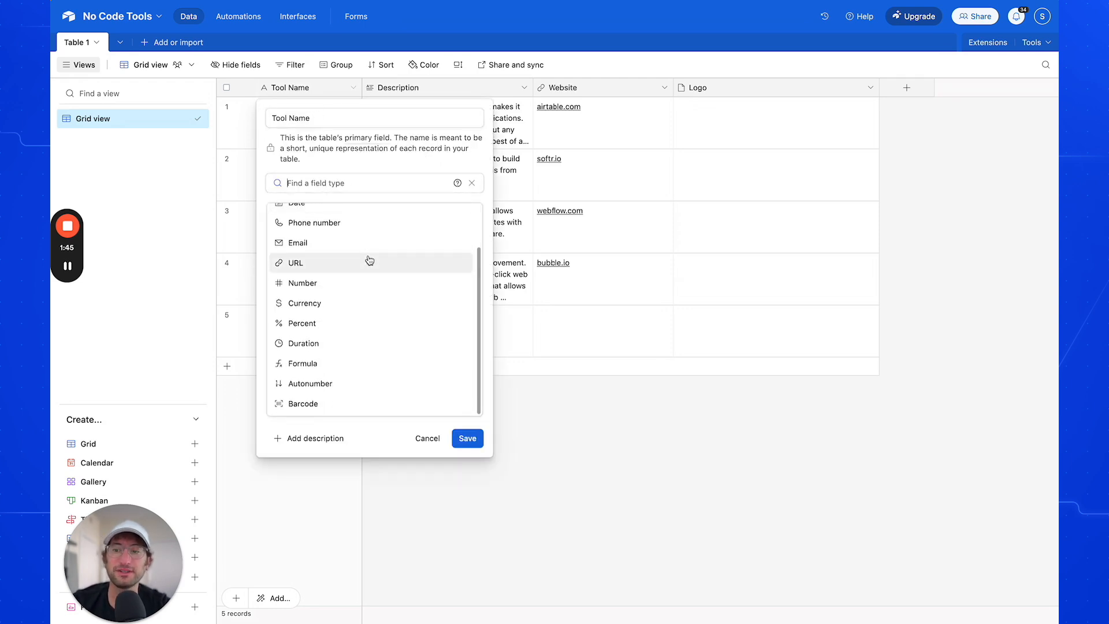
scroll(360, 302, up, 1)
scroll(359, 301, up, 1)
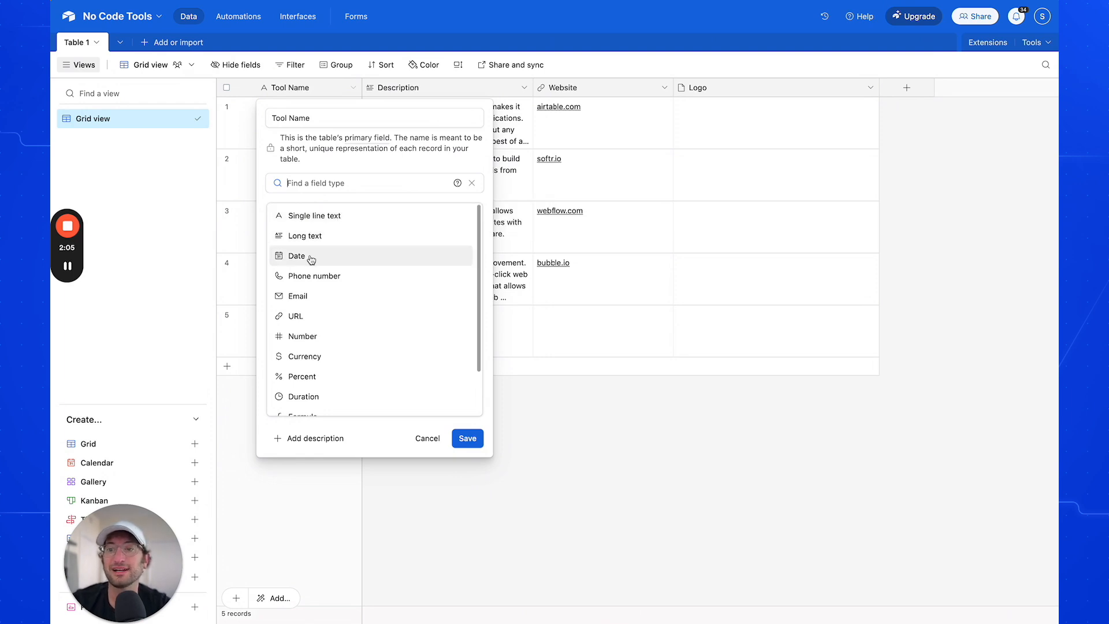
scroll(320, 303, down, 2)
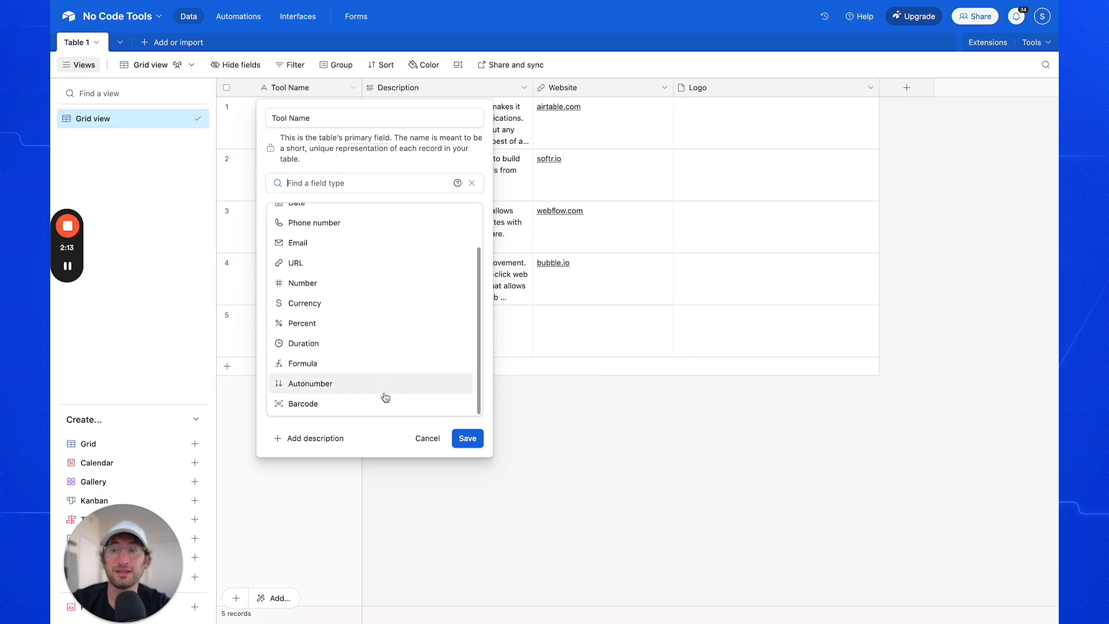
click(462, 438)
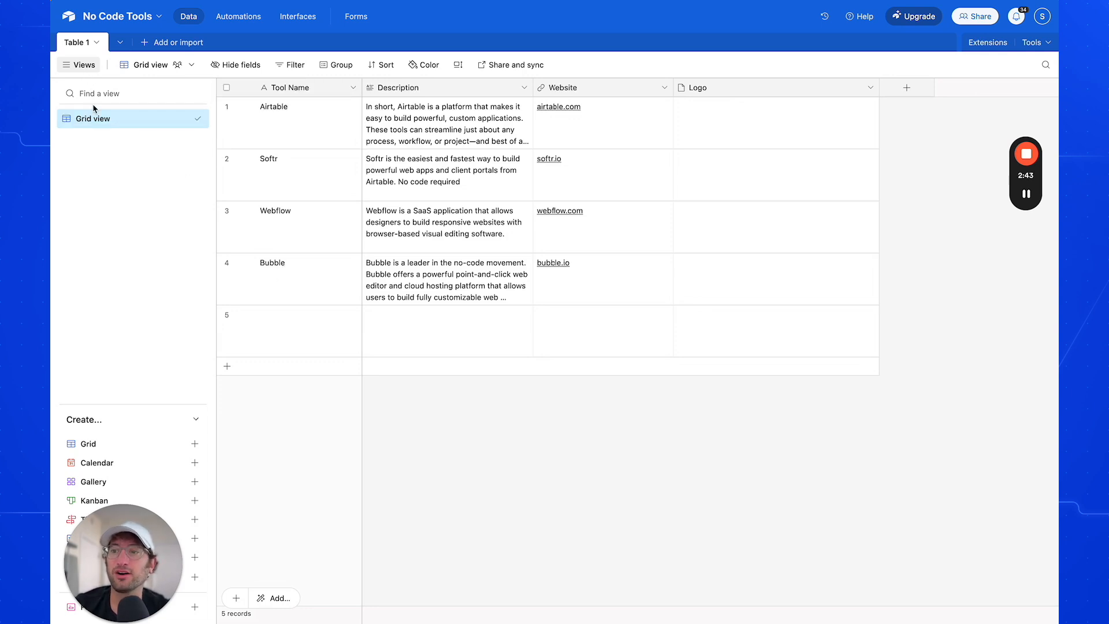
Create an additional grid view for Table 1 with its default name
drag(123, 560, 991, 520)
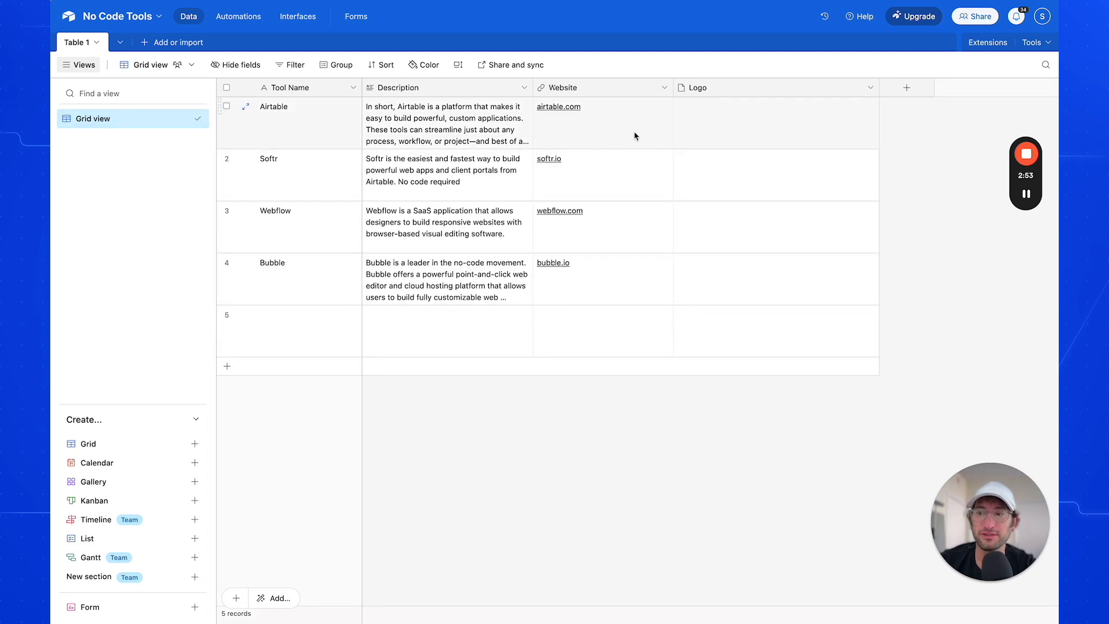
mouse_move(128, 465)
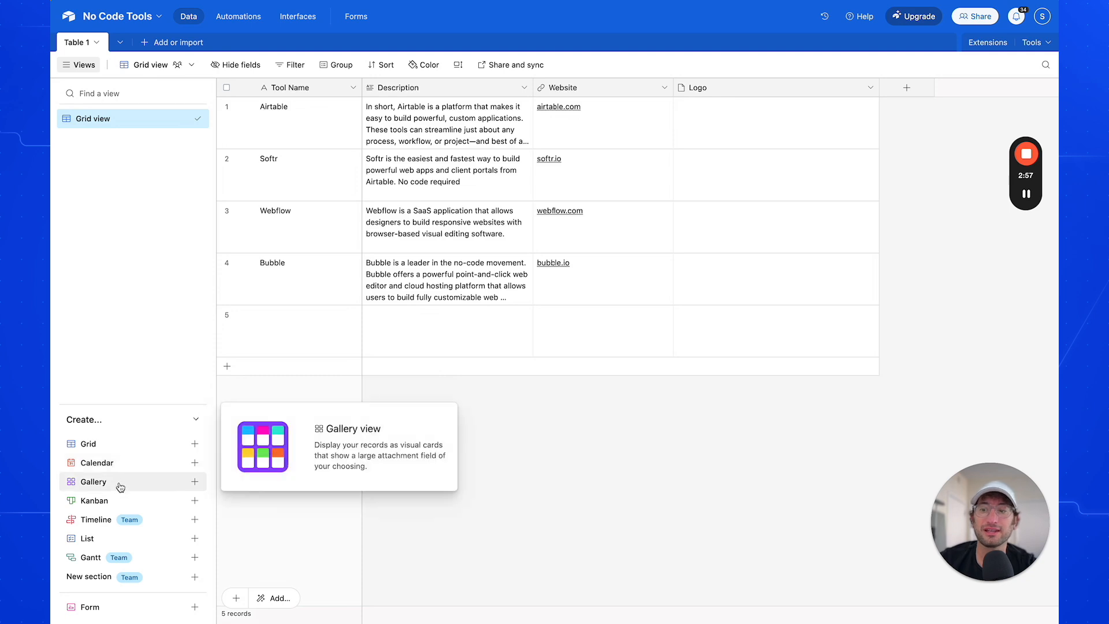
mouse_move(117, 502)
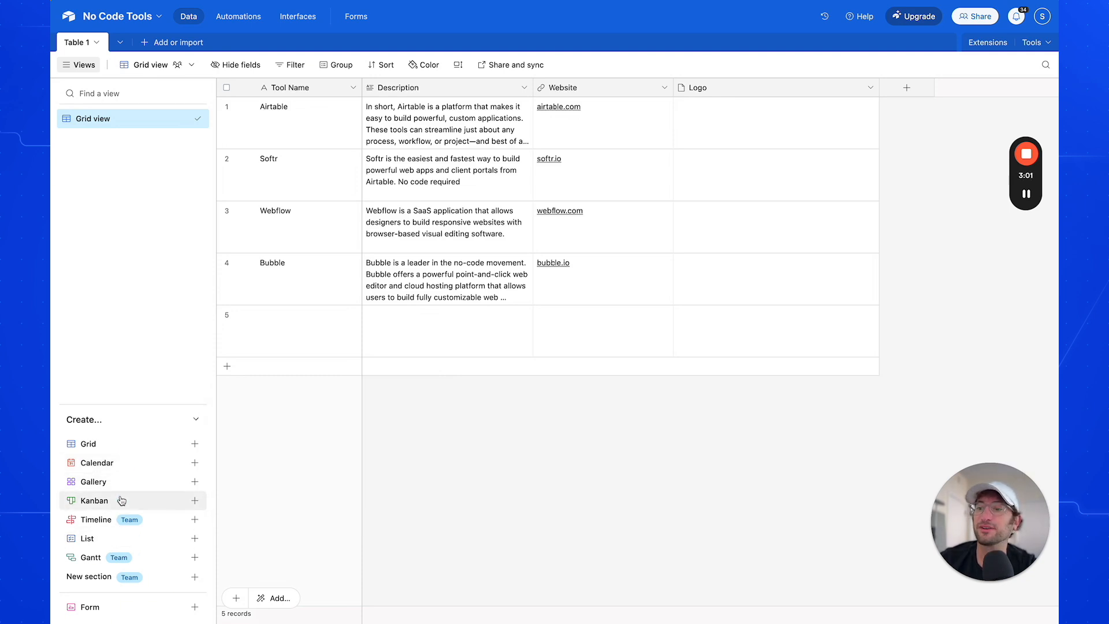
click(196, 446)
click(396, 600)
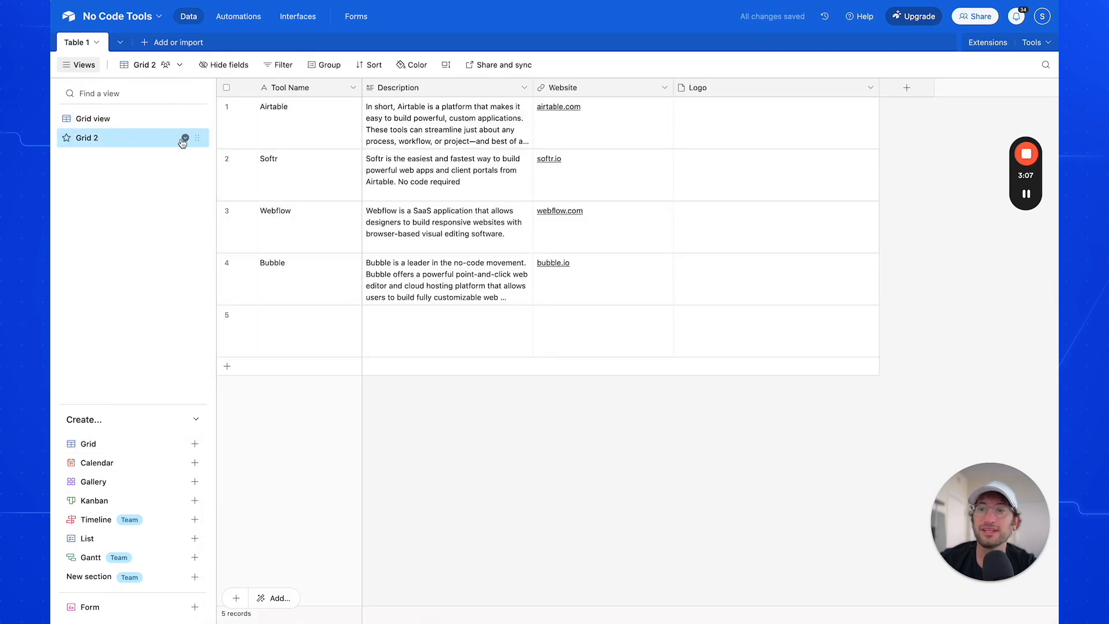
Filter the new grid view to records where Tool Name contains "Webflow"
click(283, 70)
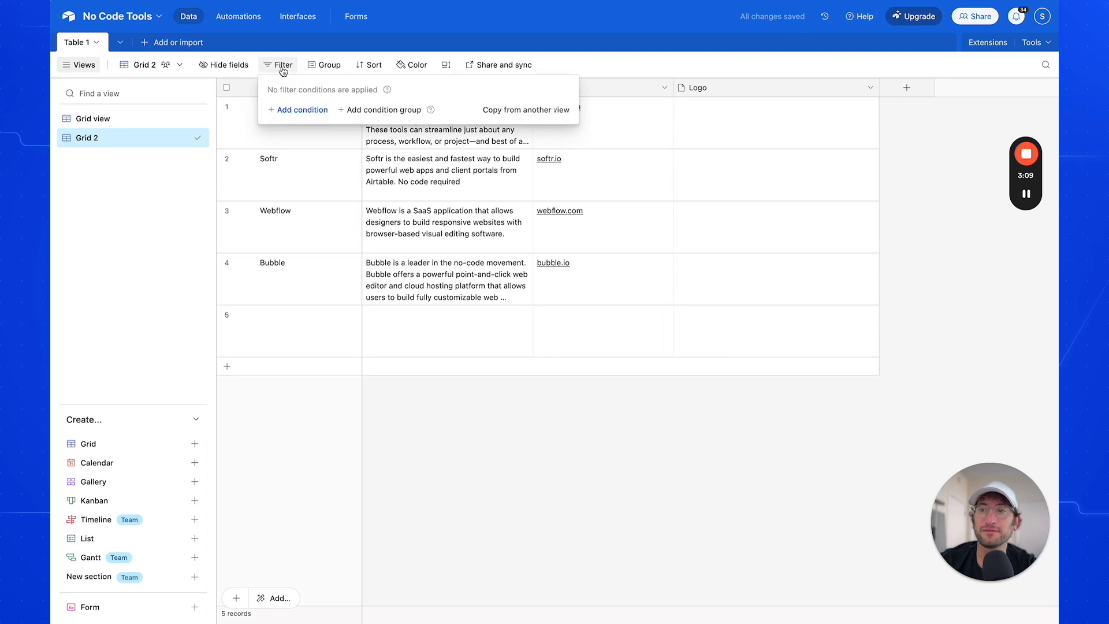
click(297, 109)
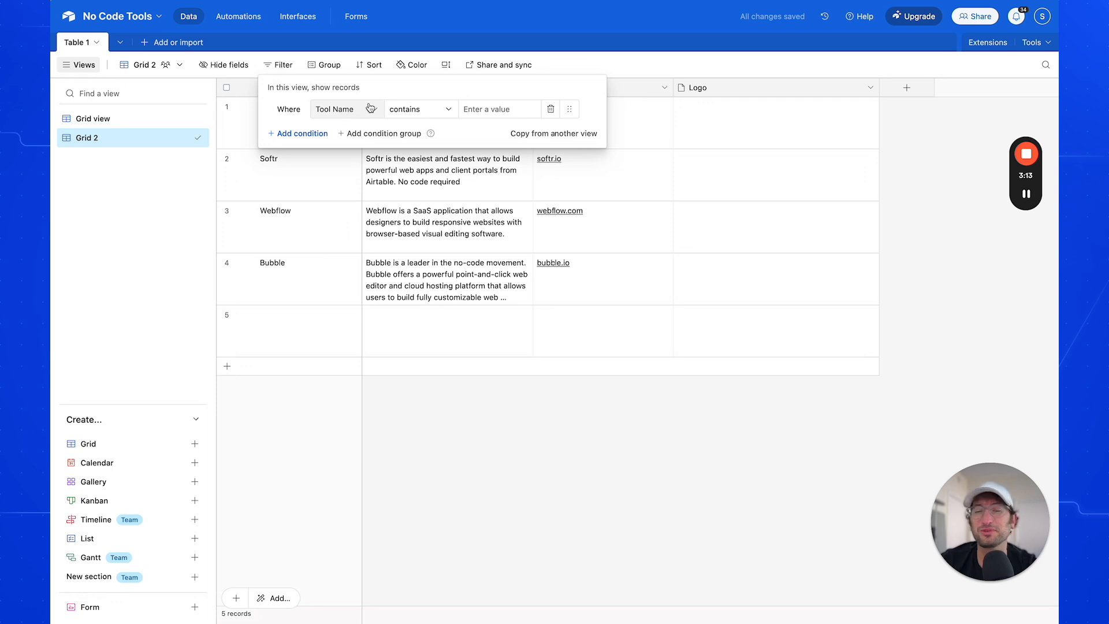
click(491, 109)
text(Webflow)
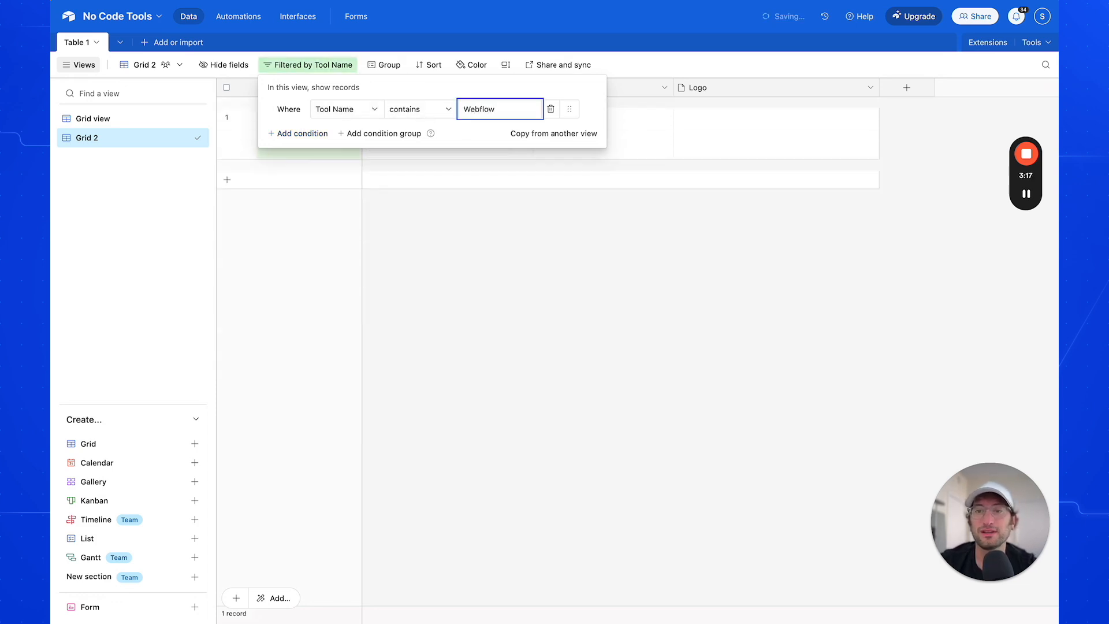
click(472, 254)
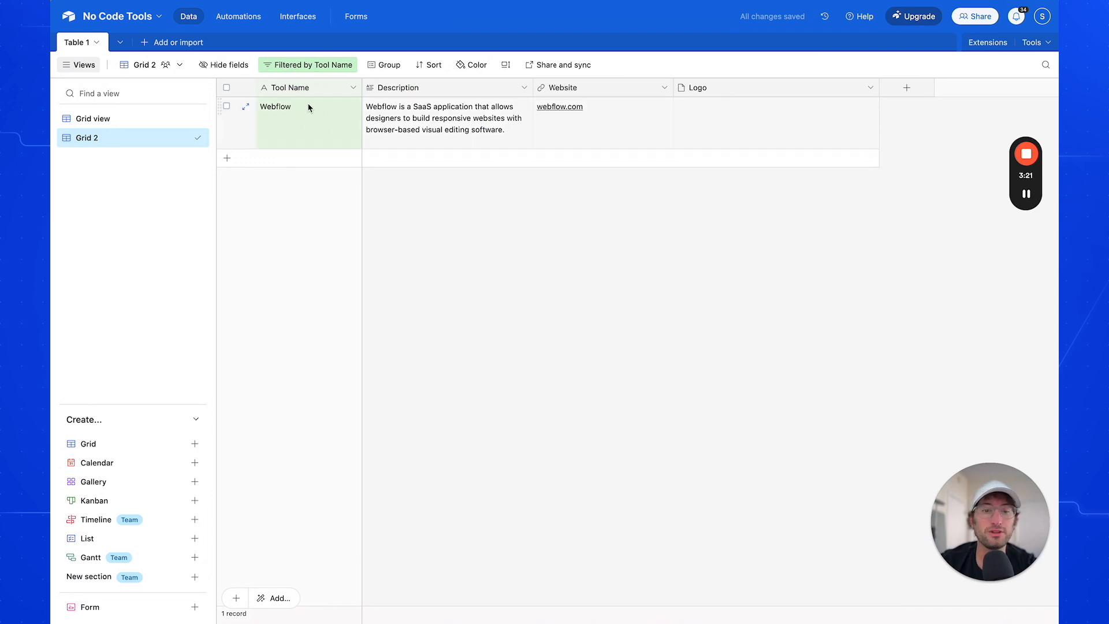
Rename the filtered grid view to "Webflow View"
click(94, 122)
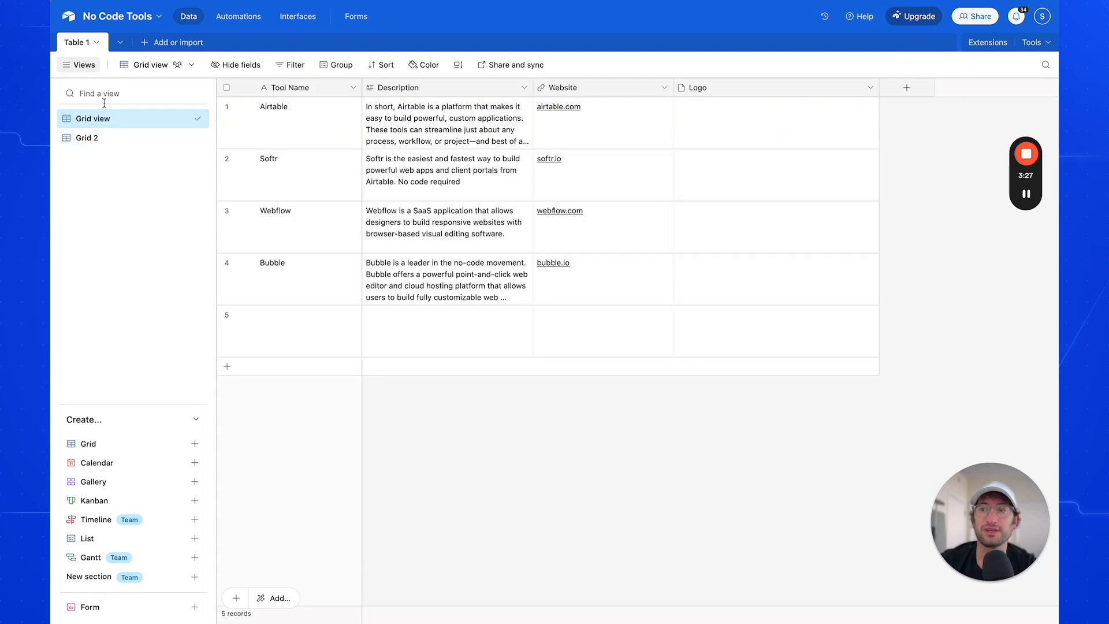
double_click(90, 138)
text(We)
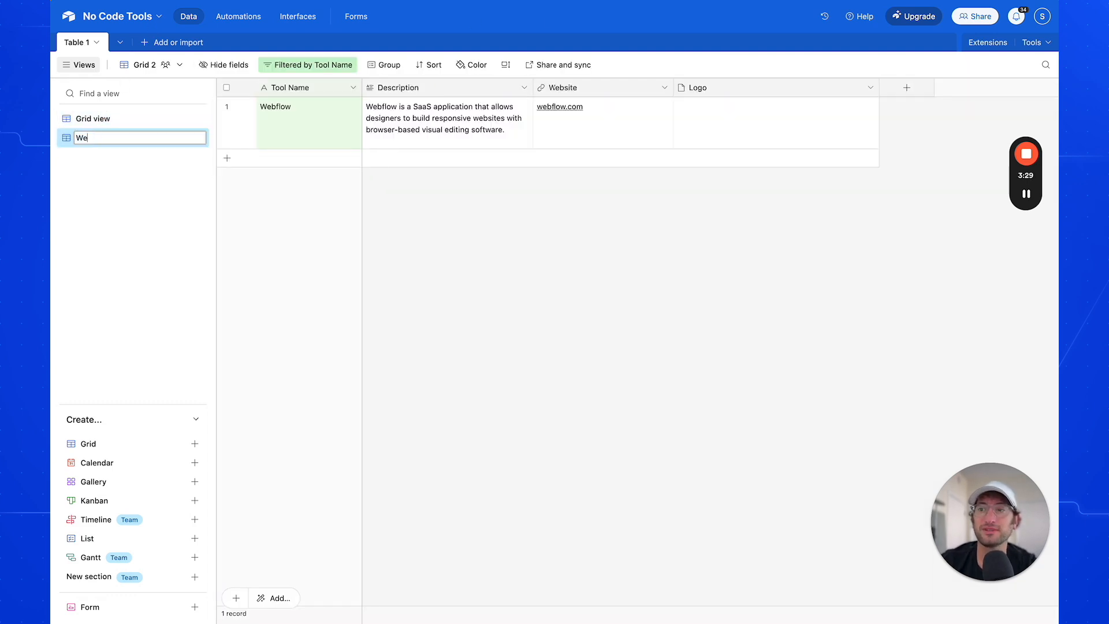
text(bflow View)
key(Return)
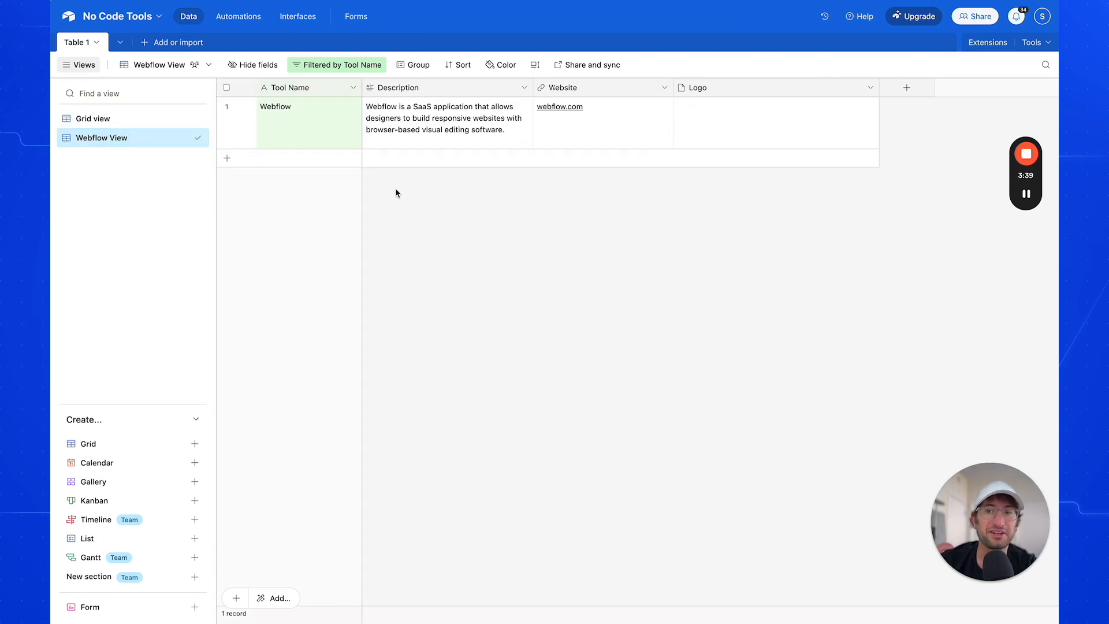
Switch back to the unfiltered Grid view, and start an automation triggered when a record is created, dismissing the AI announcement
click(172, 123)
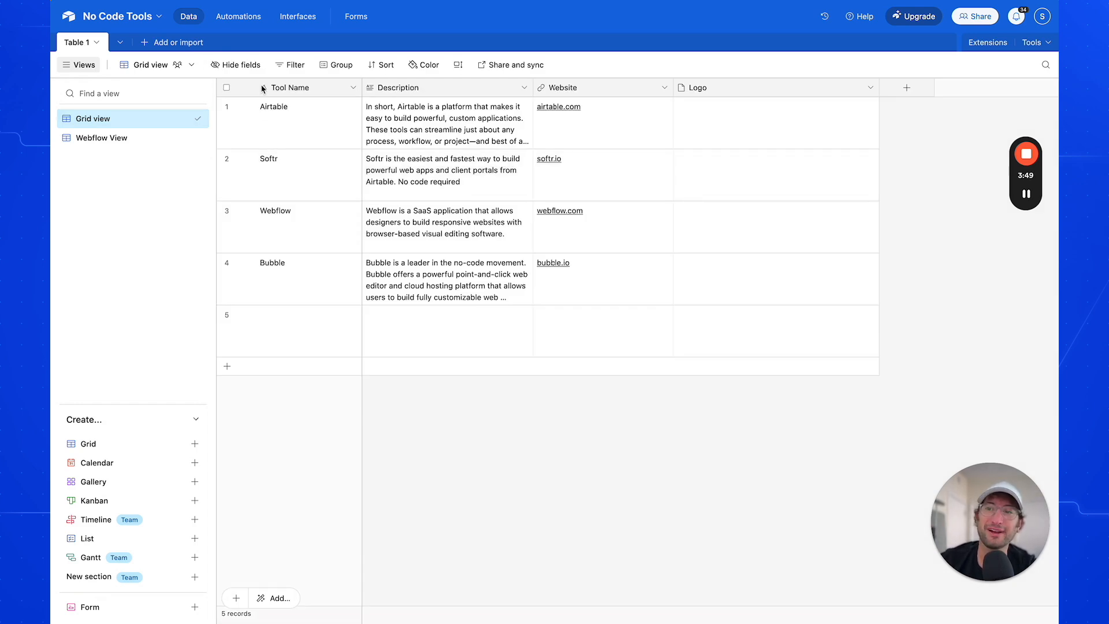
click(238, 17)
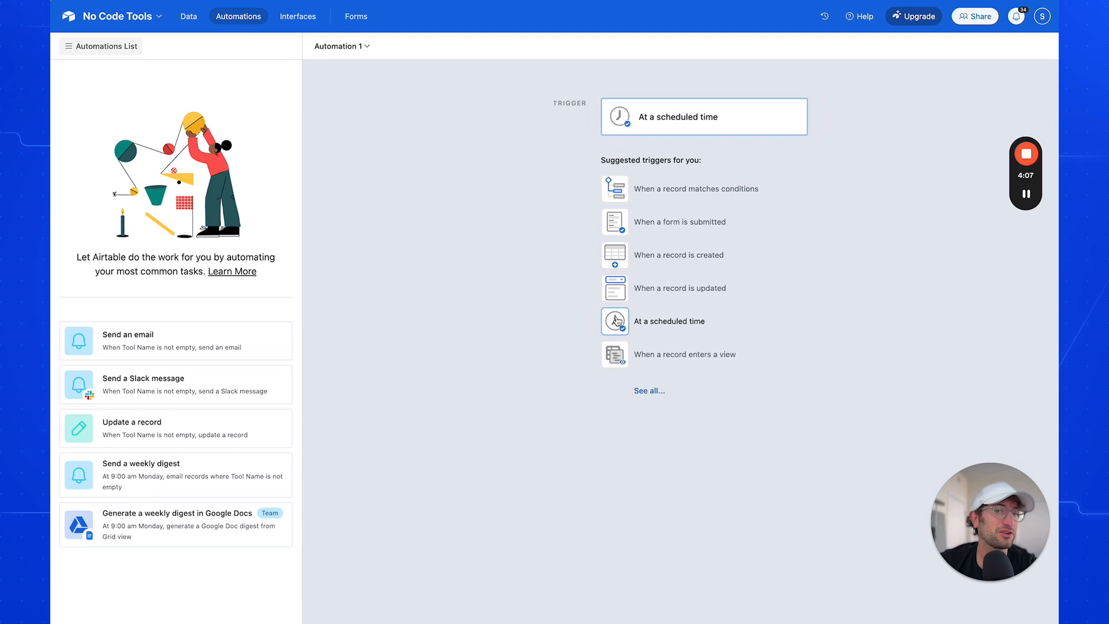
click(612, 263)
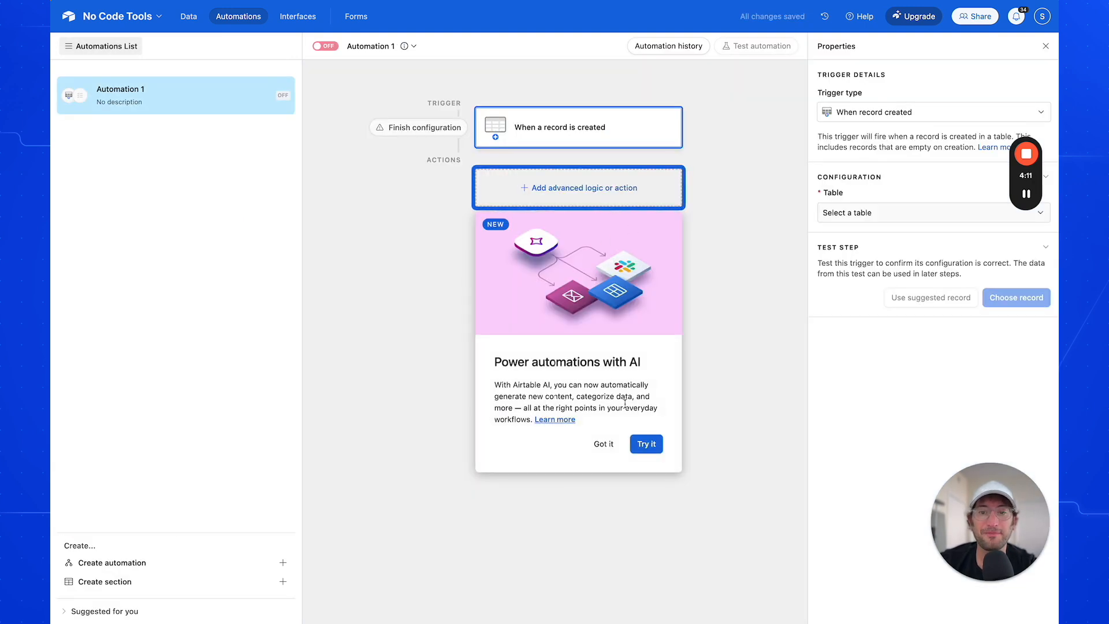
click(603, 444)
Examine the advanced logic, Airtable actions and integrations that can be added to the automation, without adding any
click(558, 193)
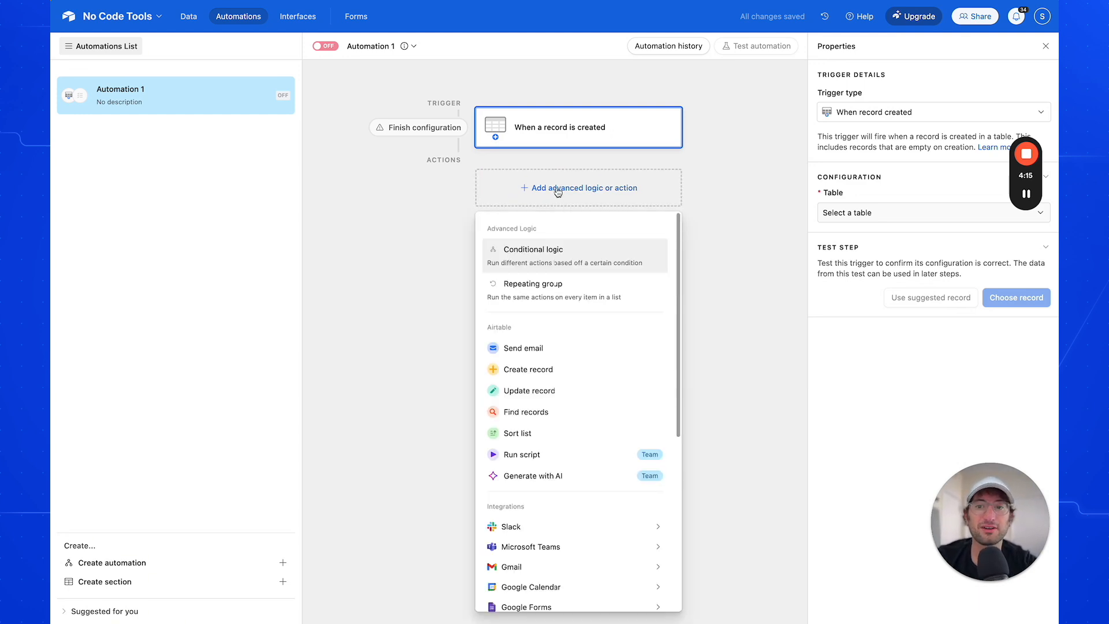
scroll(539, 351, down, 1)
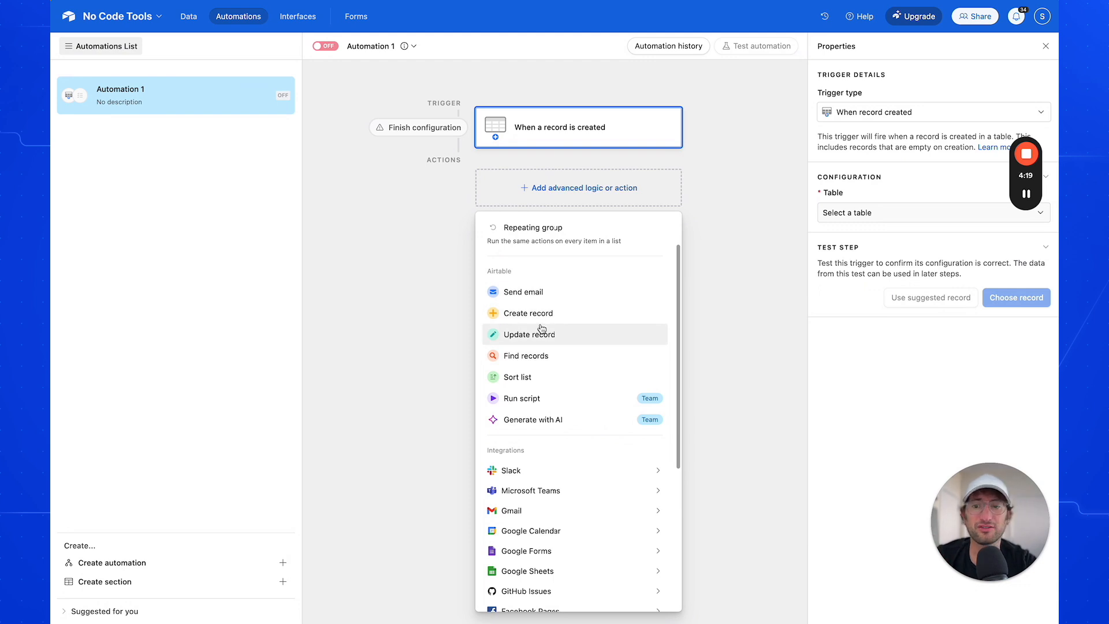
click(698, 304)
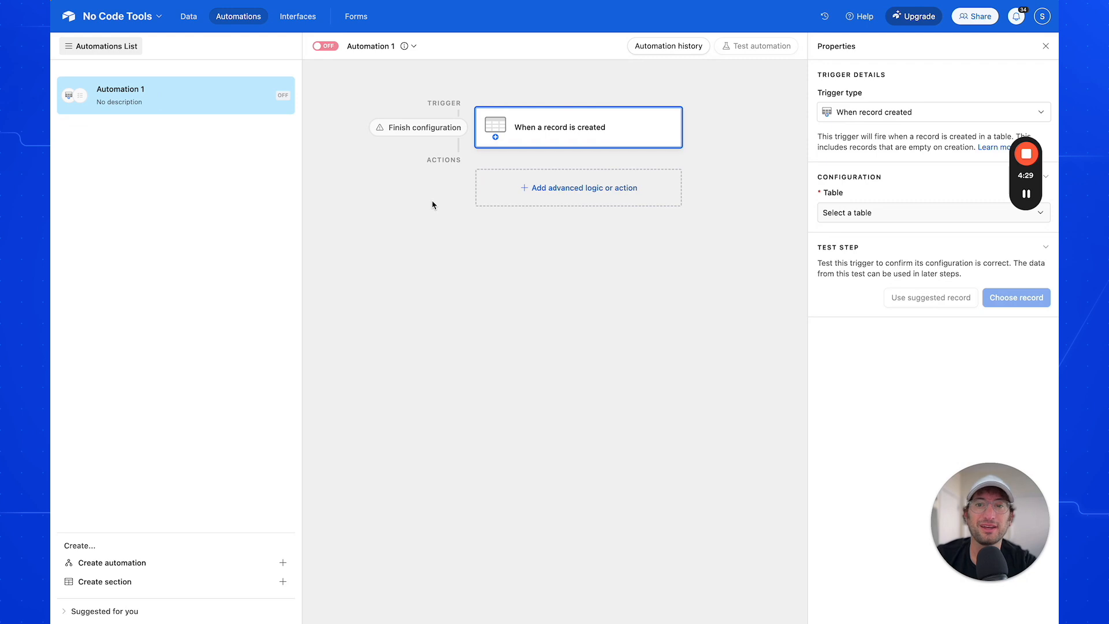
View the base's Interfaces and Forms start pages, returning to the data grid after each one
click(188, 16)
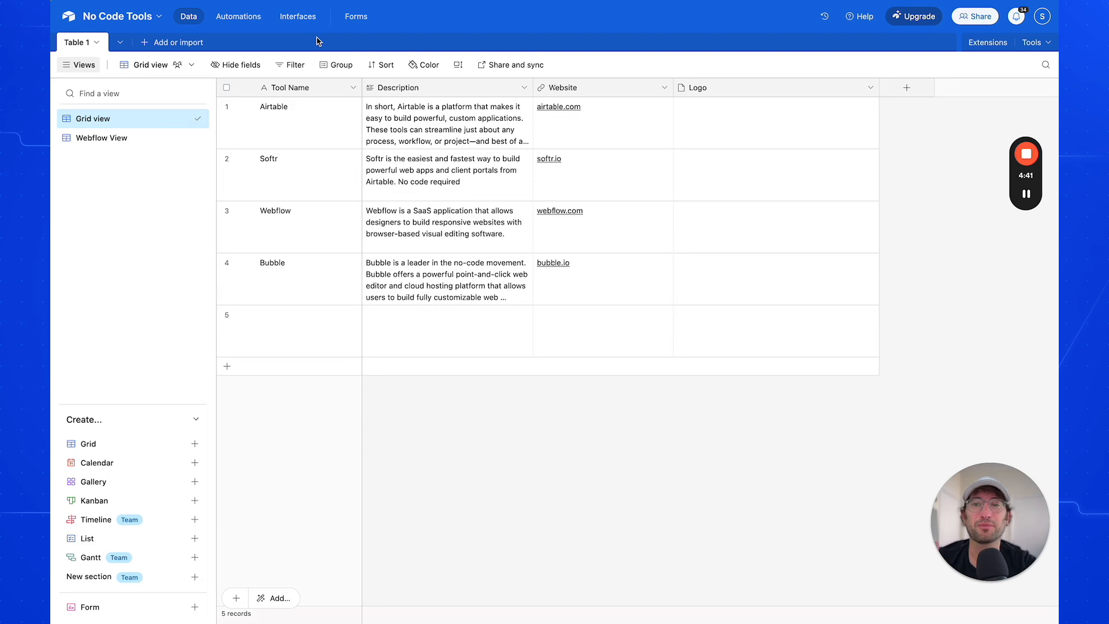
click(299, 18)
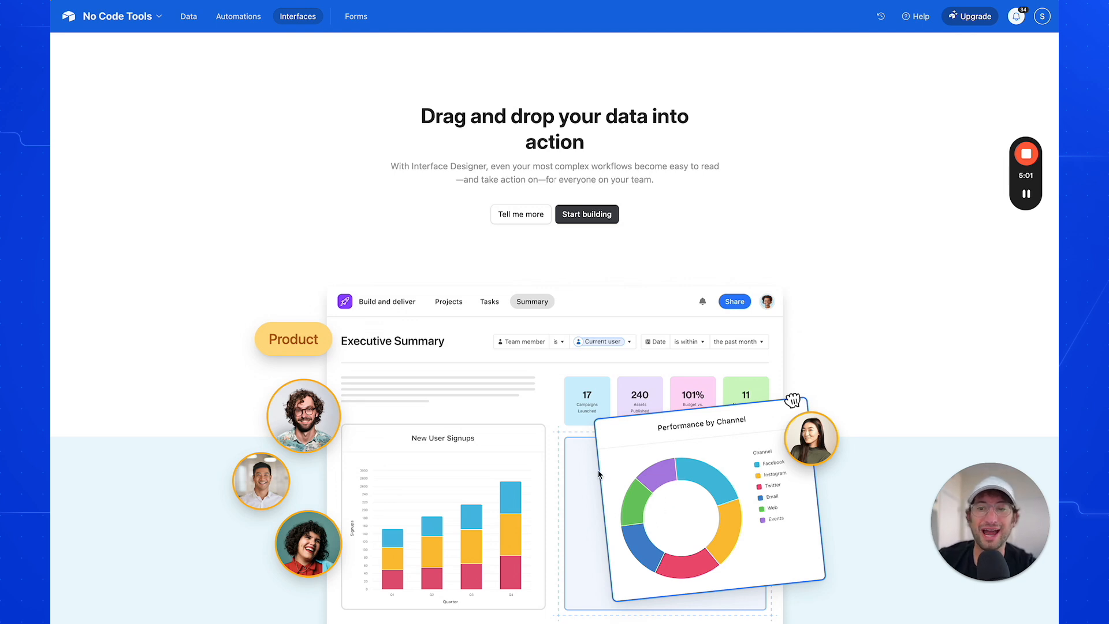
click(189, 22)
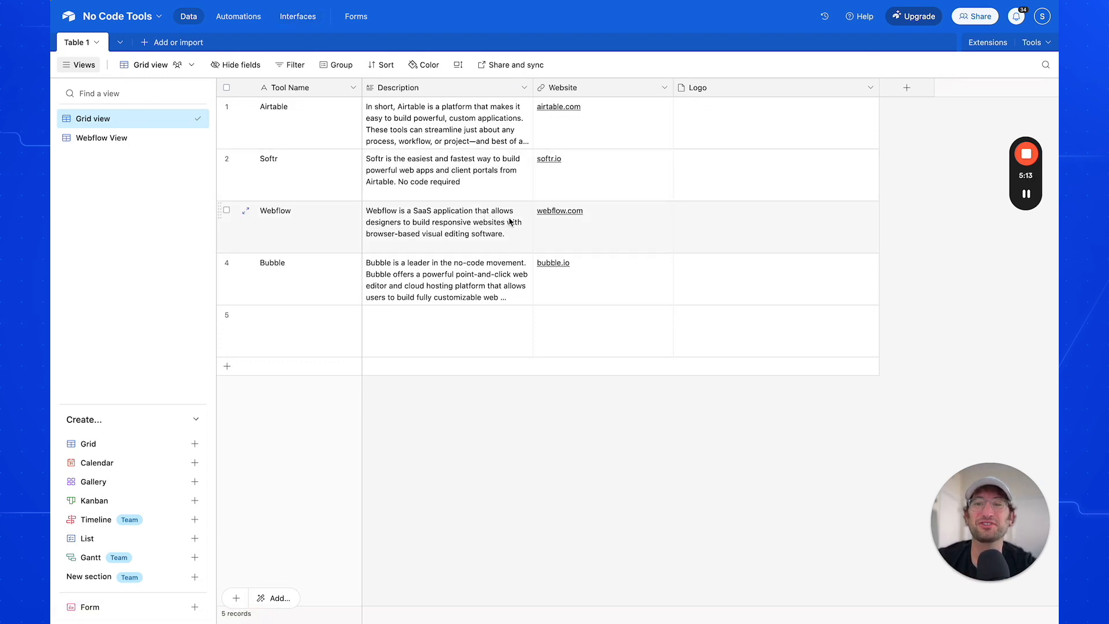
click(357, 20)
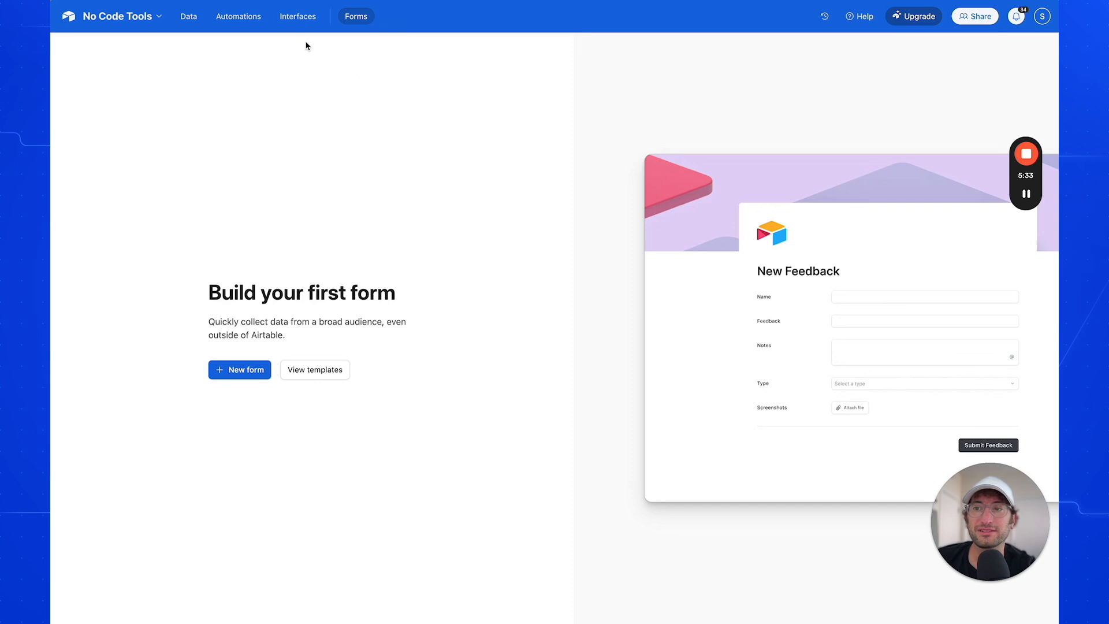
click(195, 18)
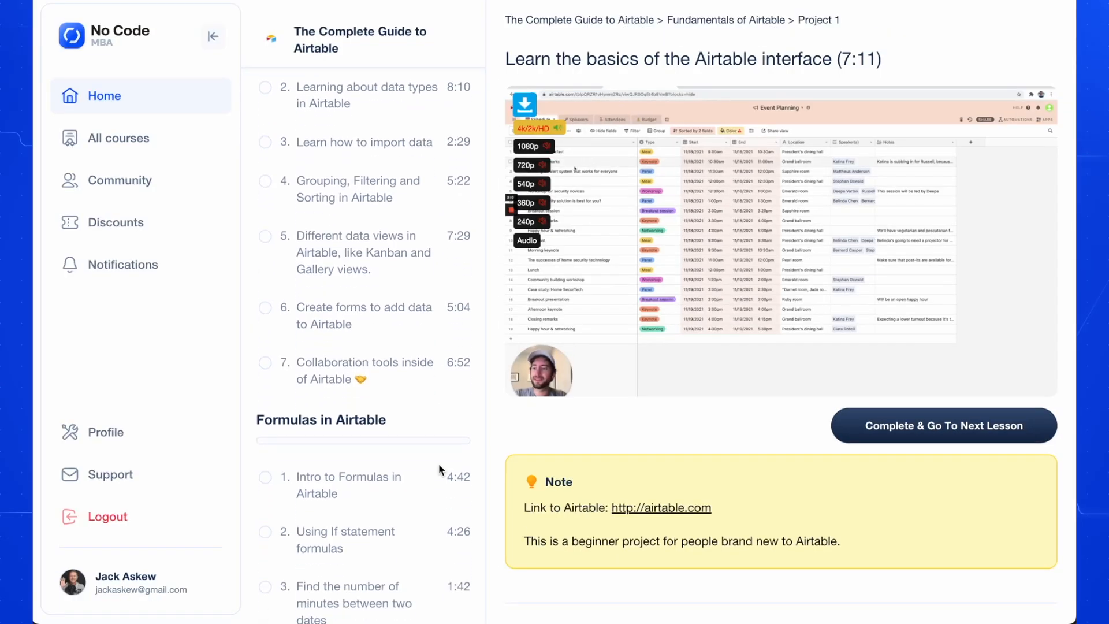
Look through the lesson list of The Complete Guide to Airtable course on the No Code MBA site
scroll(439, 469, down, 3)
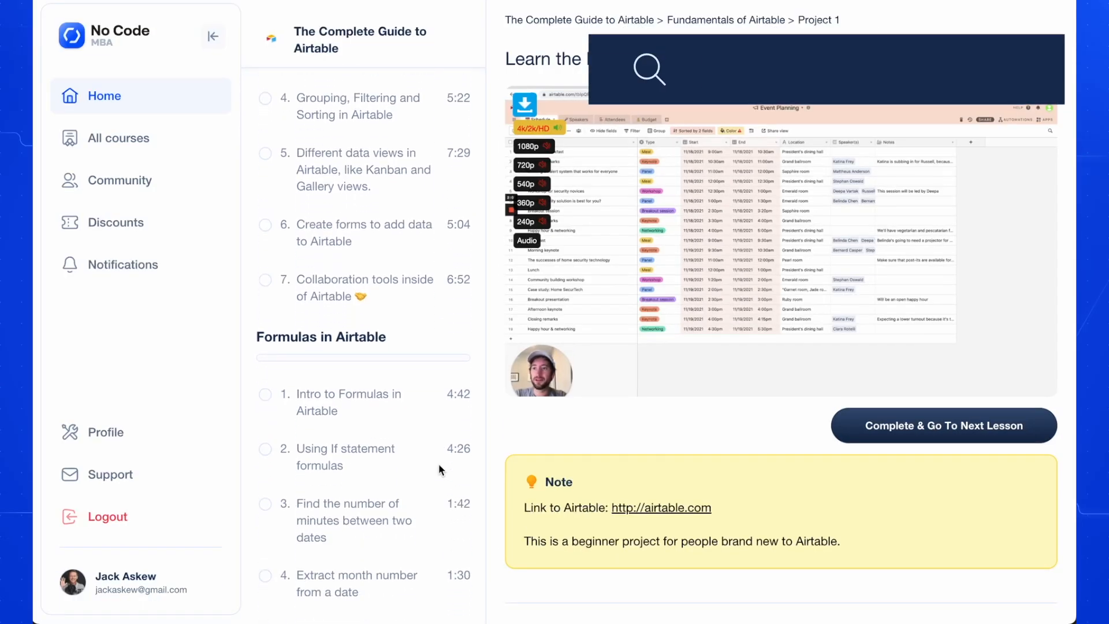
scroll(441, 469, down, 5)
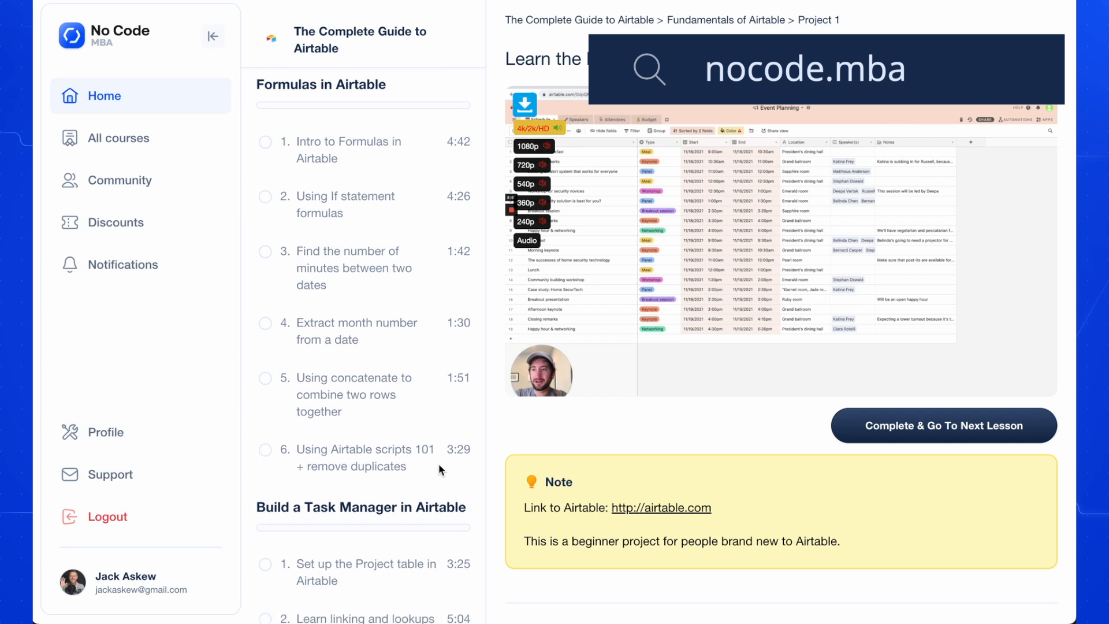
scroll(440, 469, down, 6)
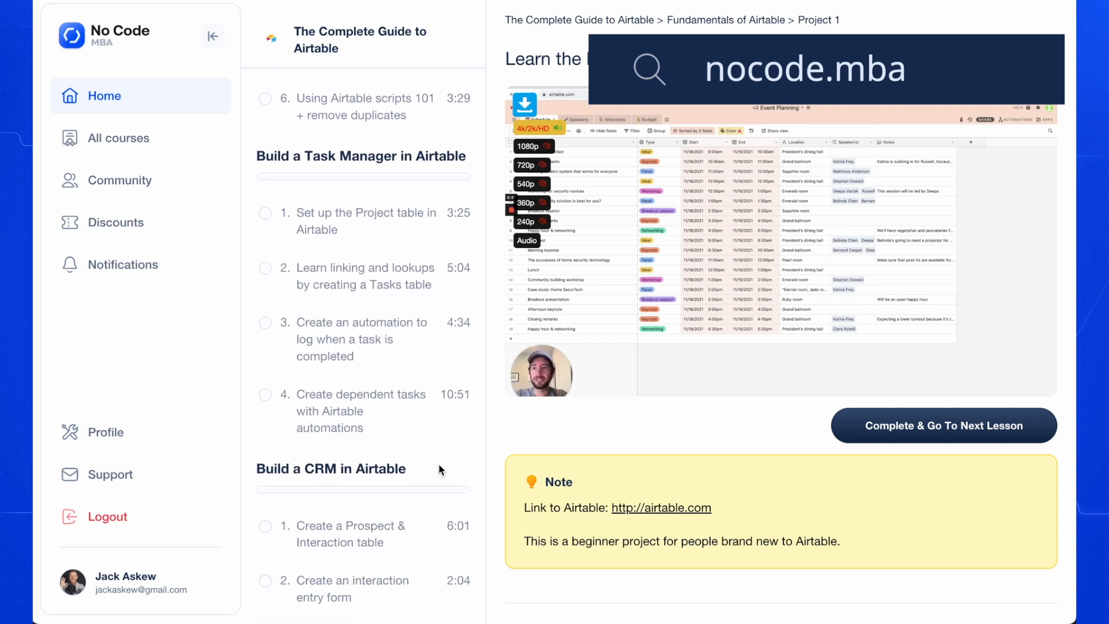
scroll(439, 469, down, 2)
scroll(438, 470, down, 2)
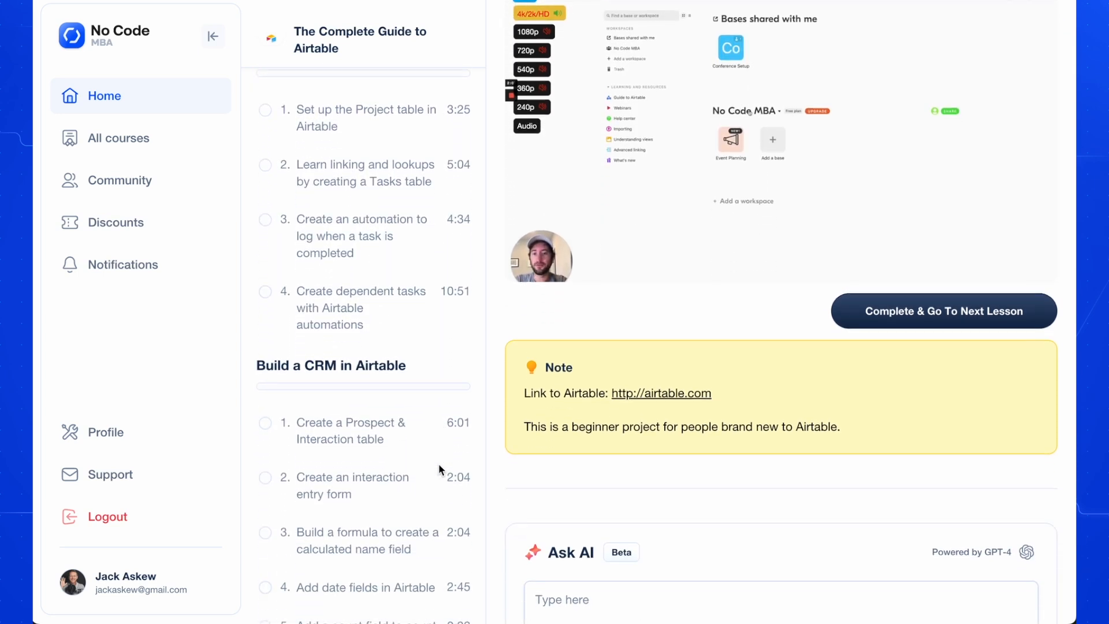
scroll(439, 468, down, 3)
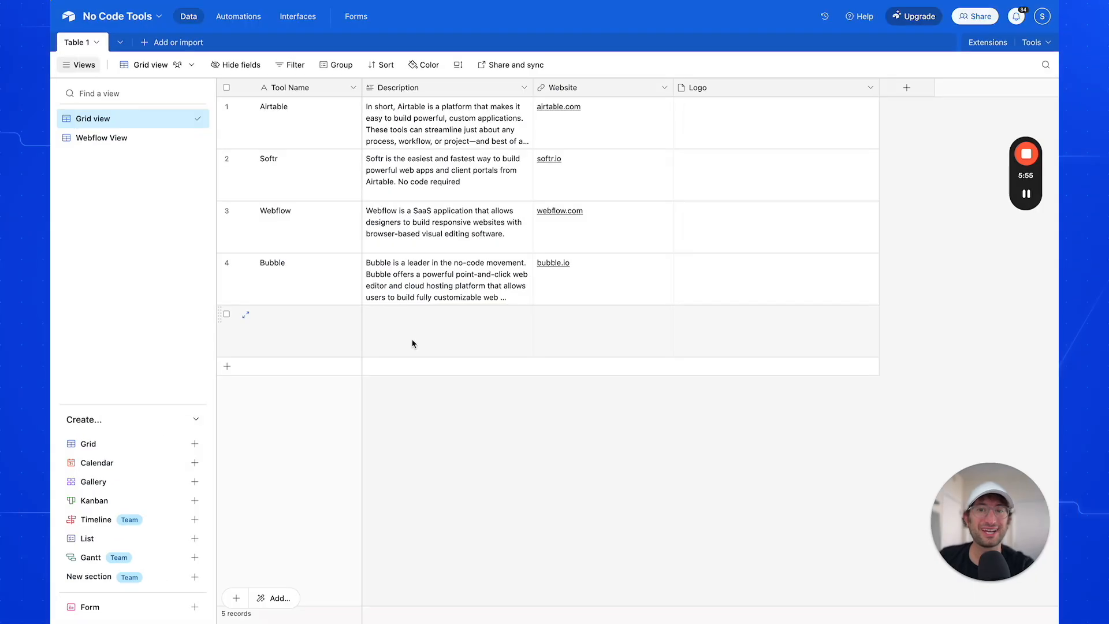